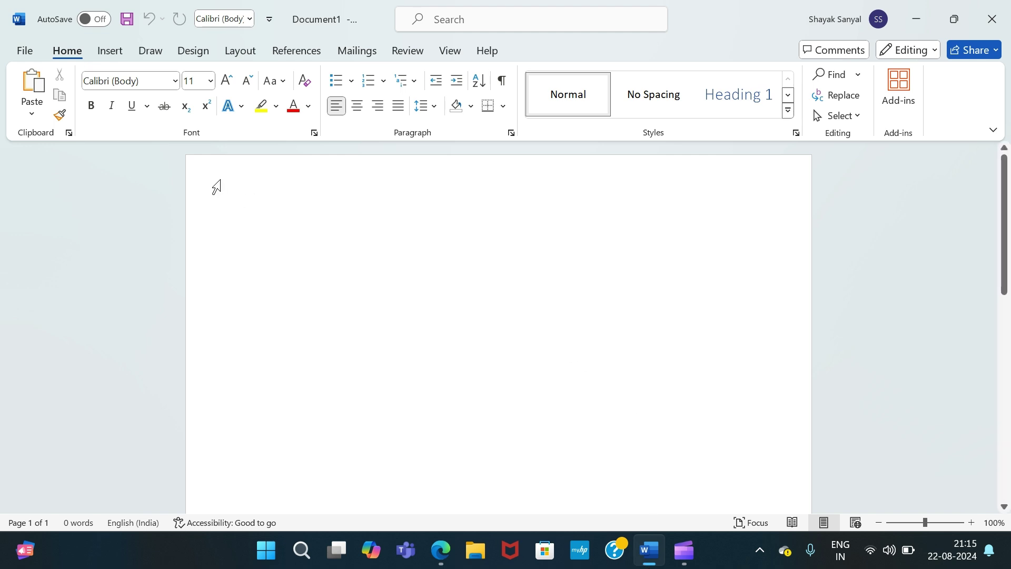
Open the Borders and Shading dialog at its Page Border tab from the Design ribbon
left_click(193, 50)
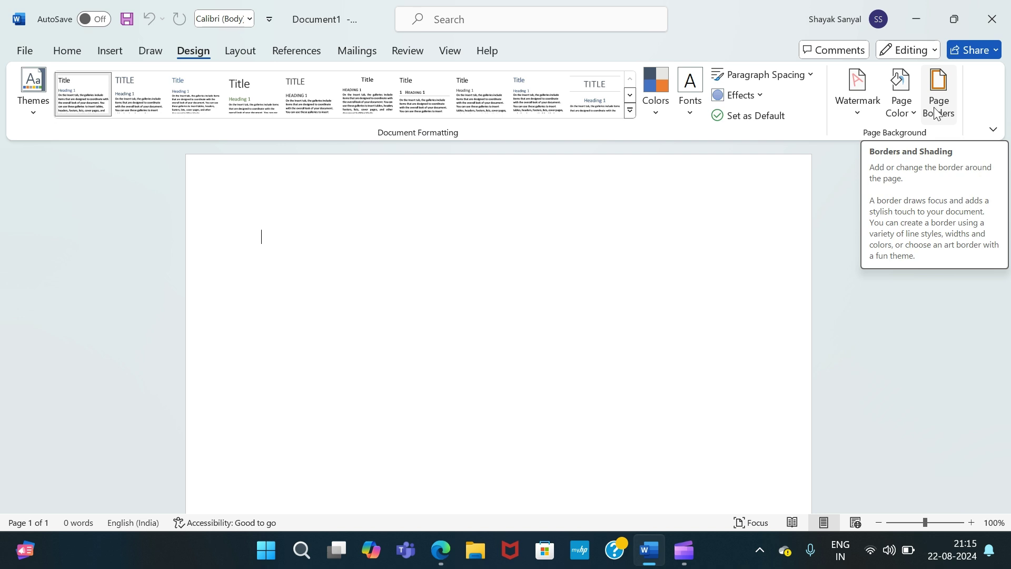
left_click(935, 112)
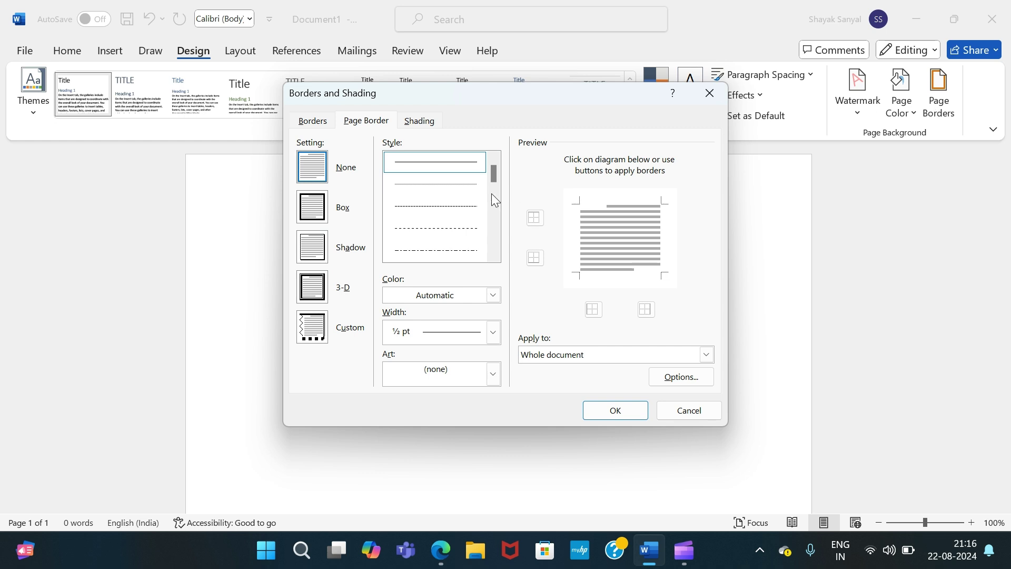
Choose the Box page border setting, toggling the bottom edge off and back on in the preview
left_click(318, 226)
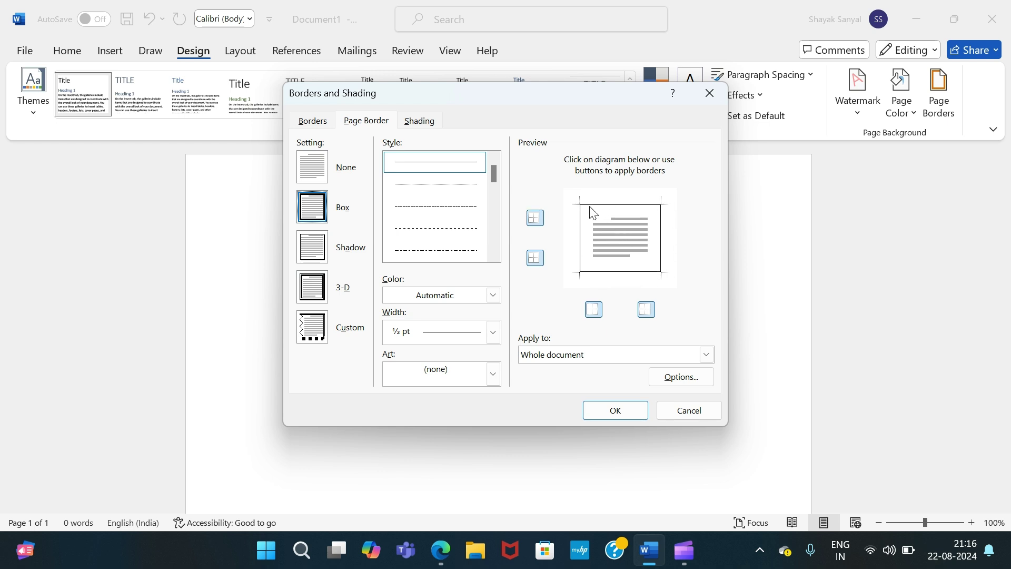
left_click(581, 271)
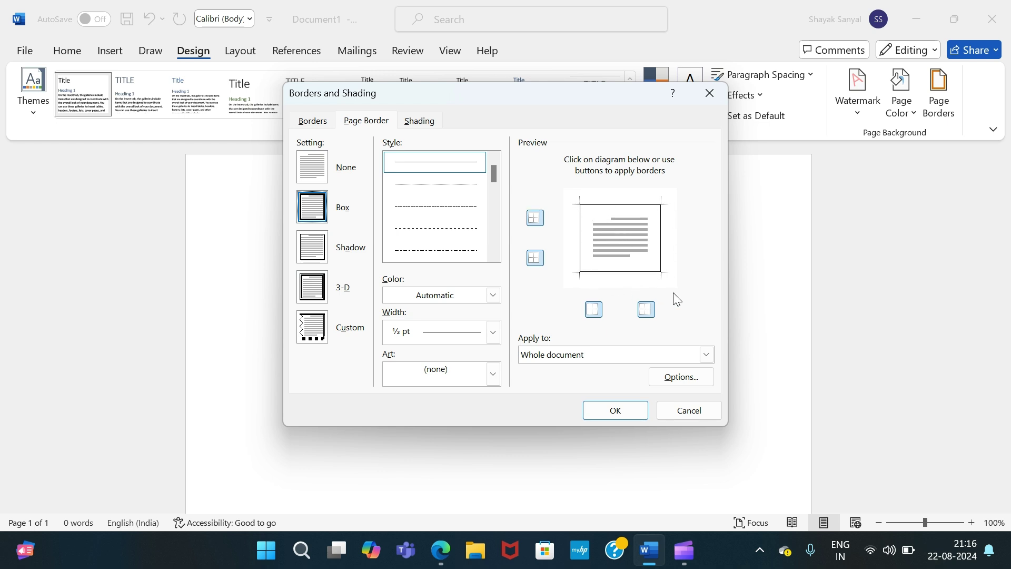
left_click(583, 284)
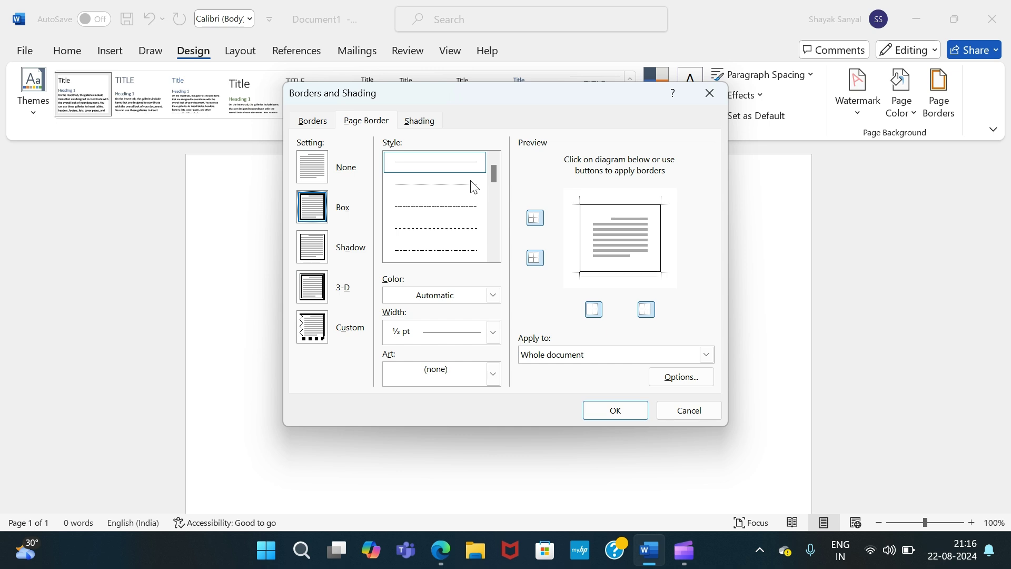
mouse_move(492, 181)
left_mouse_down()
mouse_move(492, 216)
mouse_move(491, 172)
left_mouse_up()
left_click(494, 296)
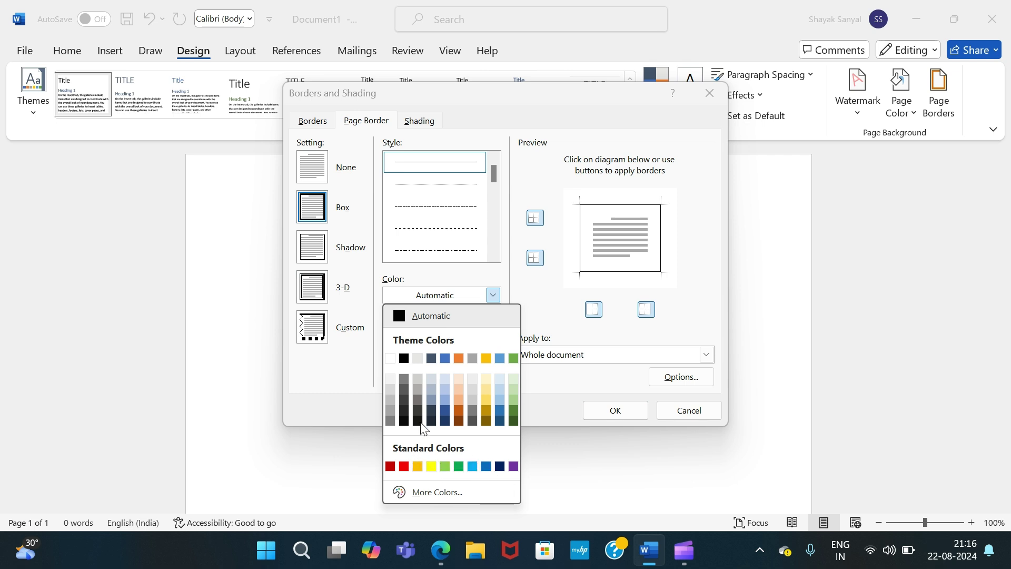
left_click(530, 297)
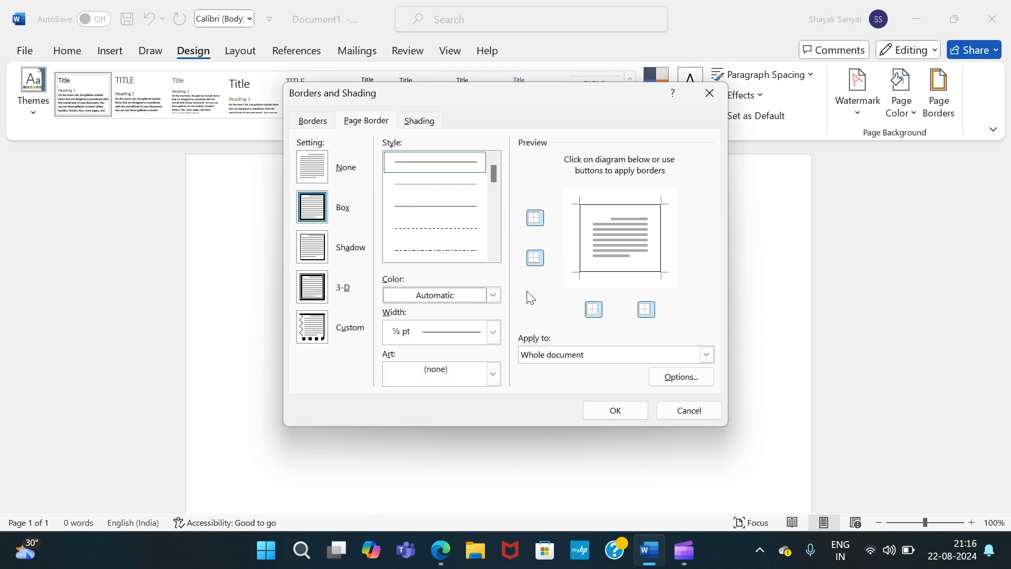
left_click(495, 338)
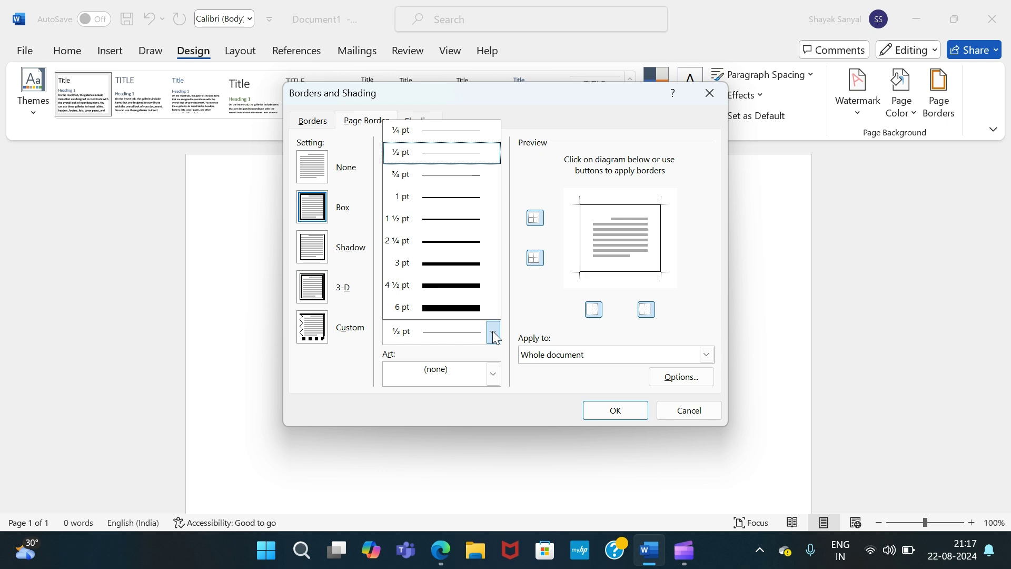
left_click(494, 332)
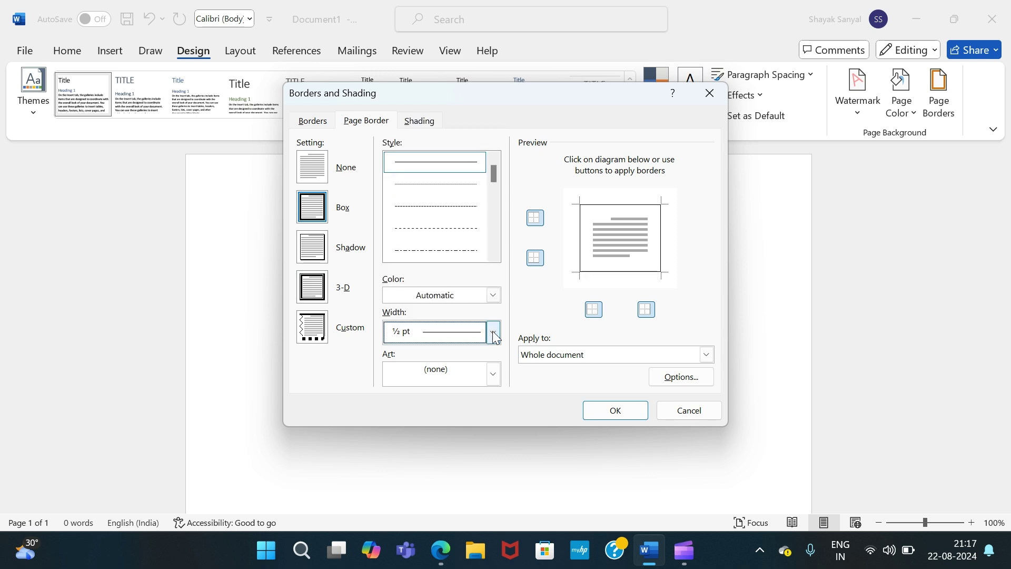
left_click(493, 374)
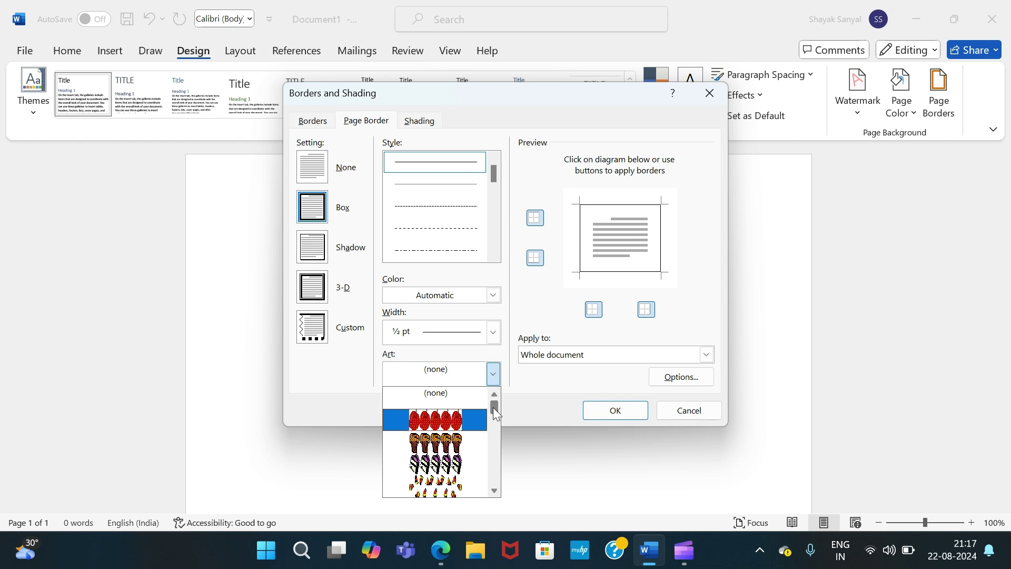
mouse_move(493, 407)
left_mouse_down()
mouse_move(494, 441)
mouse_move(494, 404)
left_mouse_up()
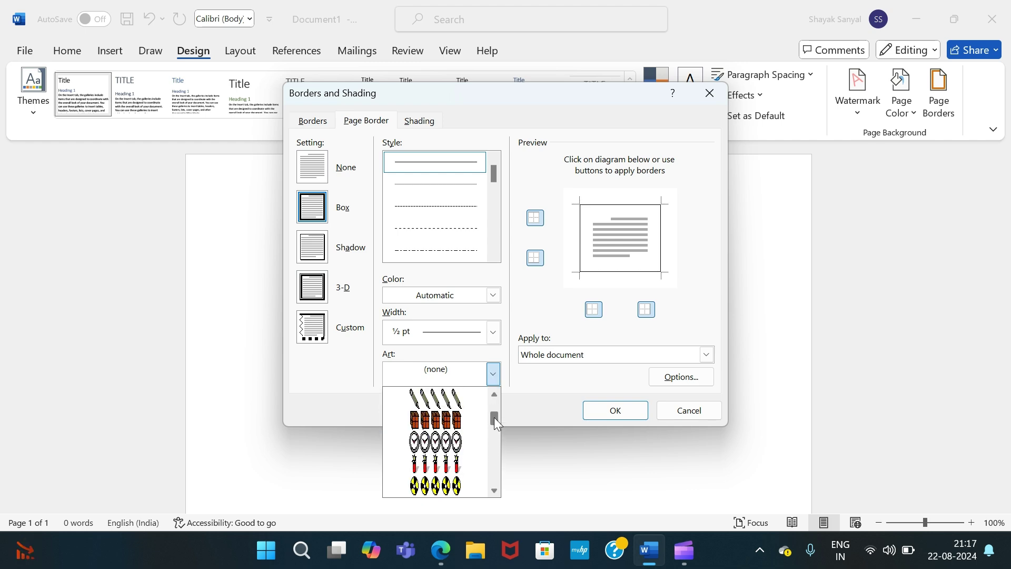
left_click(525, 408)
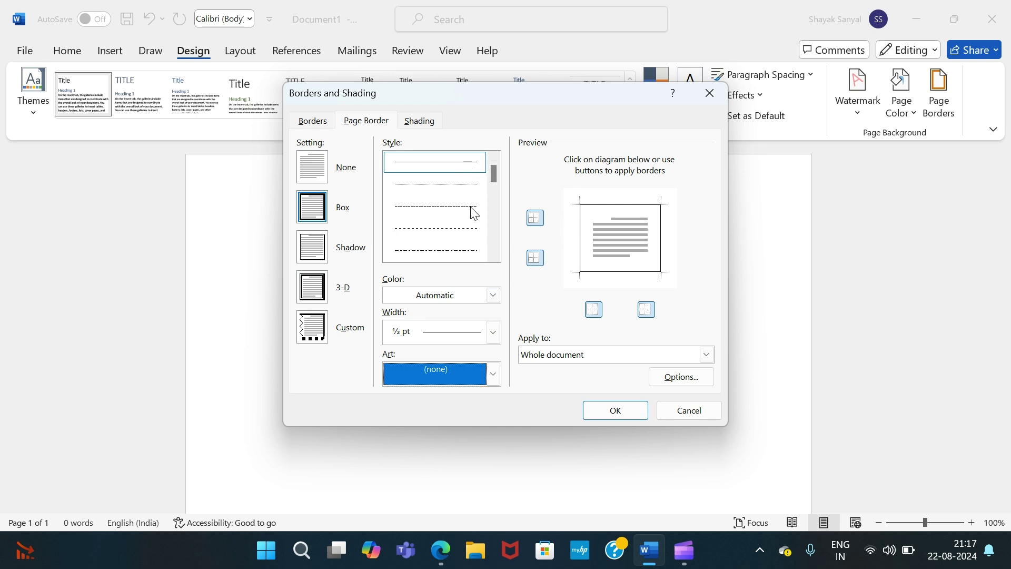
Make the box border black and 1 pt wide, apply it to the whole document, and confirm
left_click(493, 296)
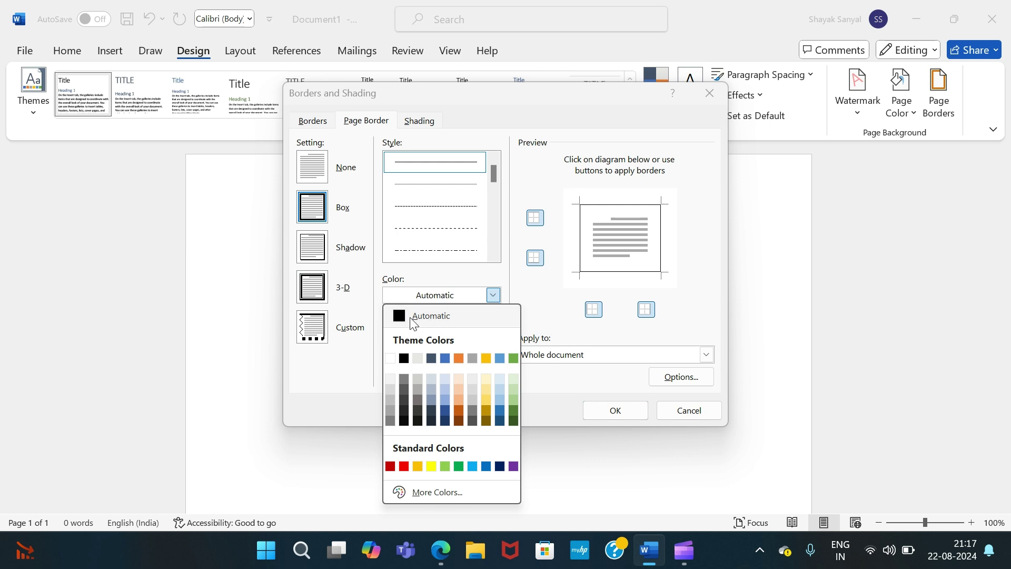
left_click(405, 360)
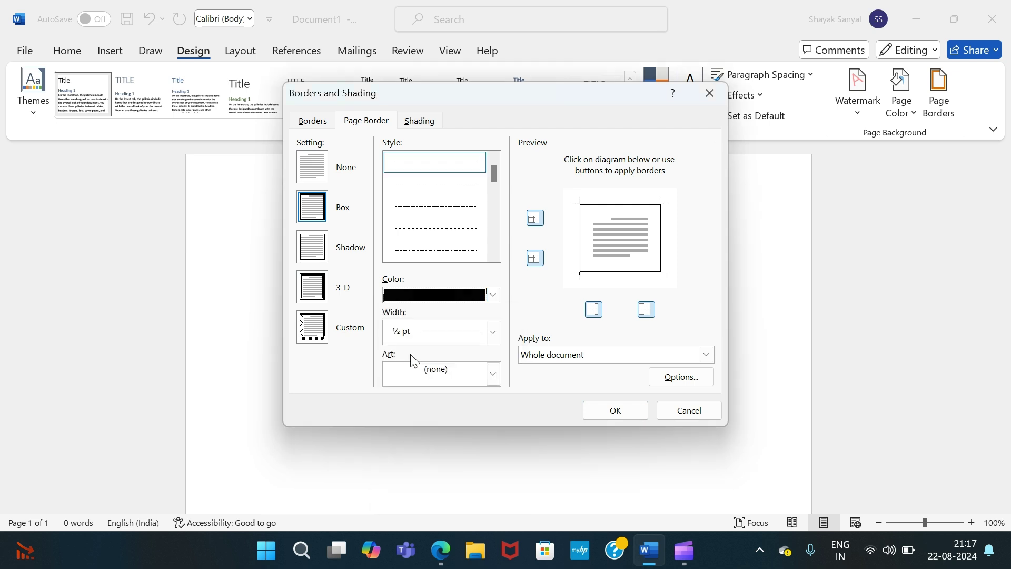
left_click(491, 339)
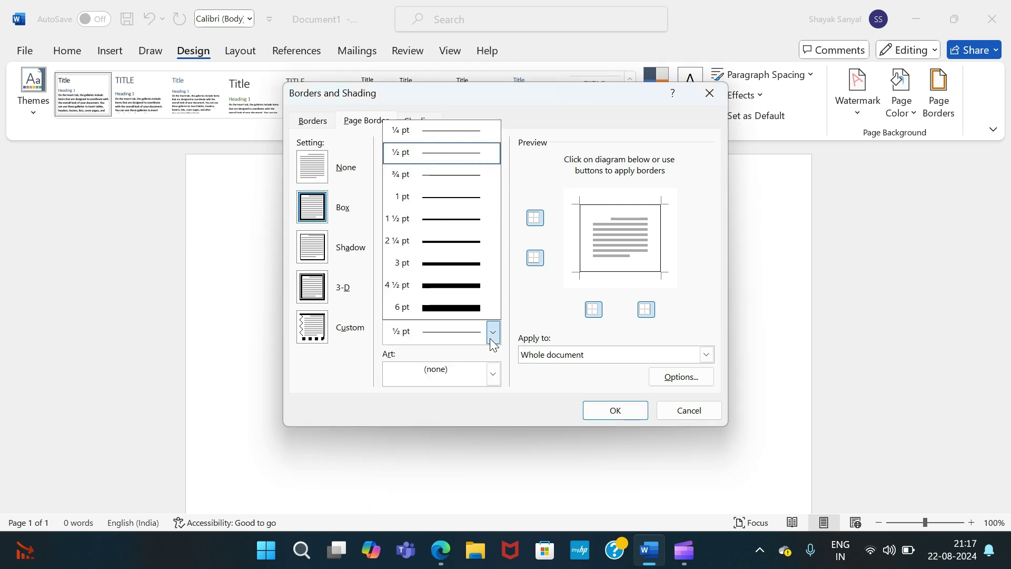
left_click(476, 199)
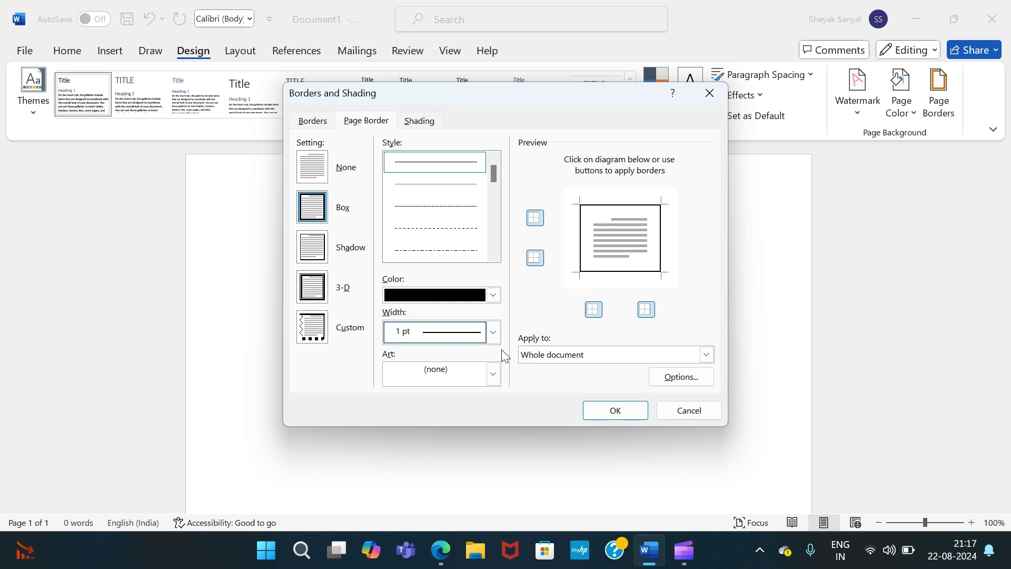
left_click(706, 356)
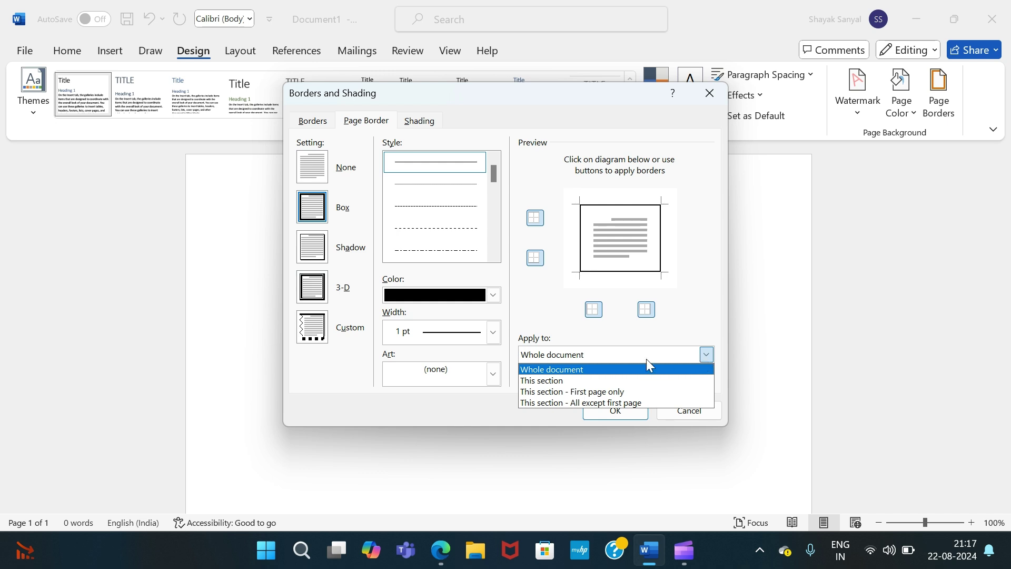
left_click(630, 369)
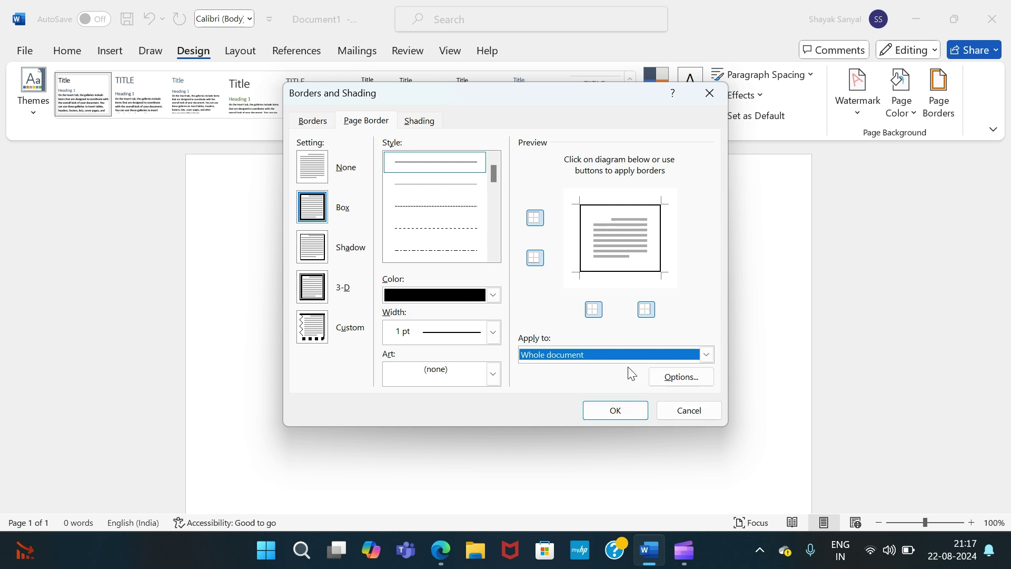
left_click(617, 412)
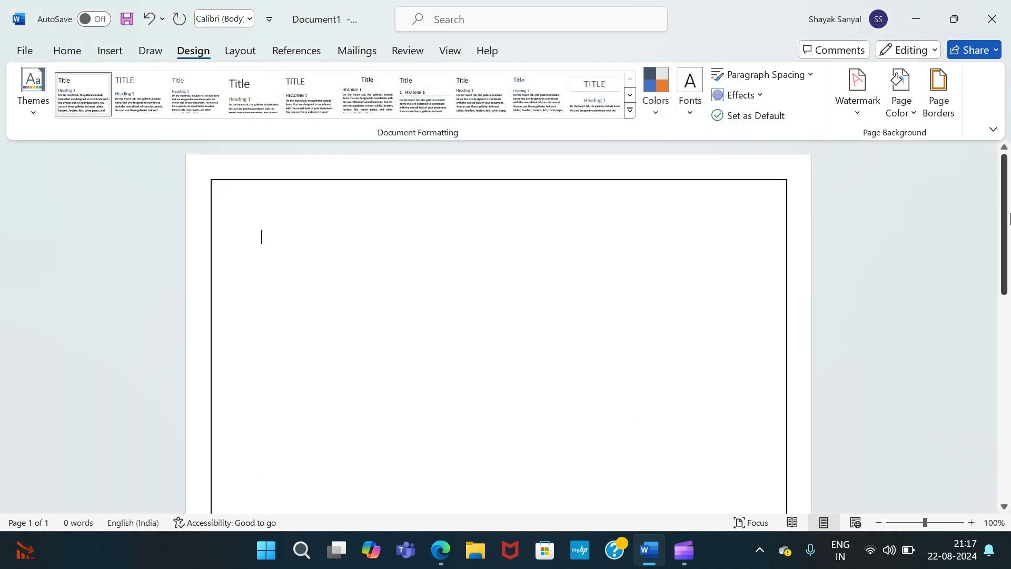
Scroll the page to look over the newly applied black box border
mouse_move(1009, 219)
left_mouse_down()
mouse_move(1007, 340)
mouse_move(1007, 174)
left_mouse_up()
left_click(923, 91)
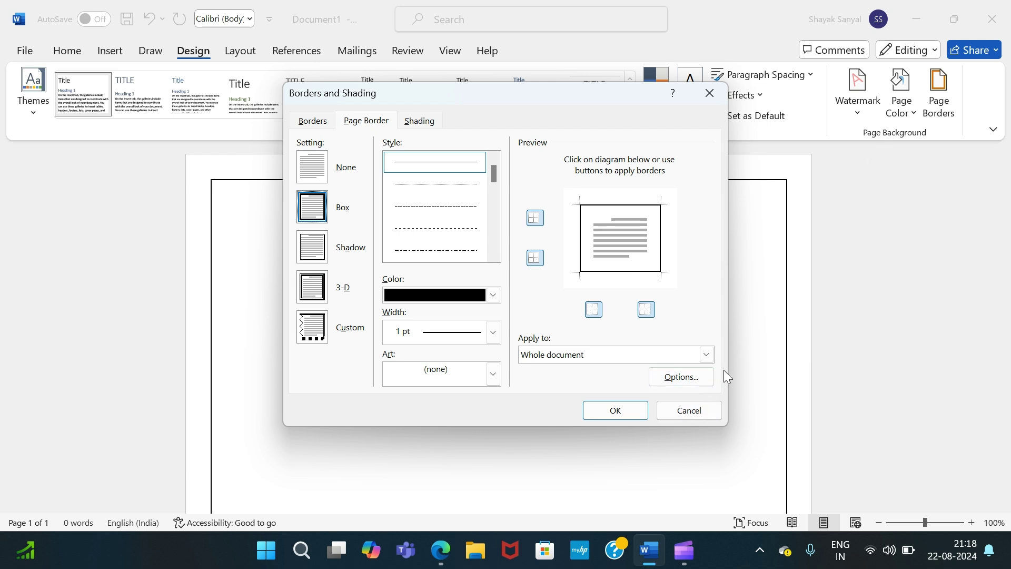
left_click(706, 355)
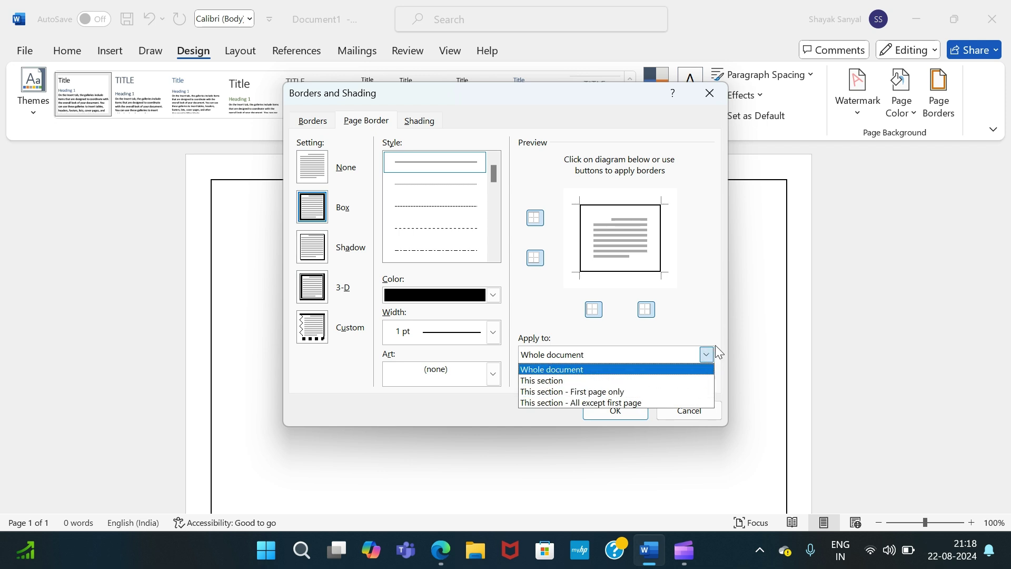
left_click(719, 351)
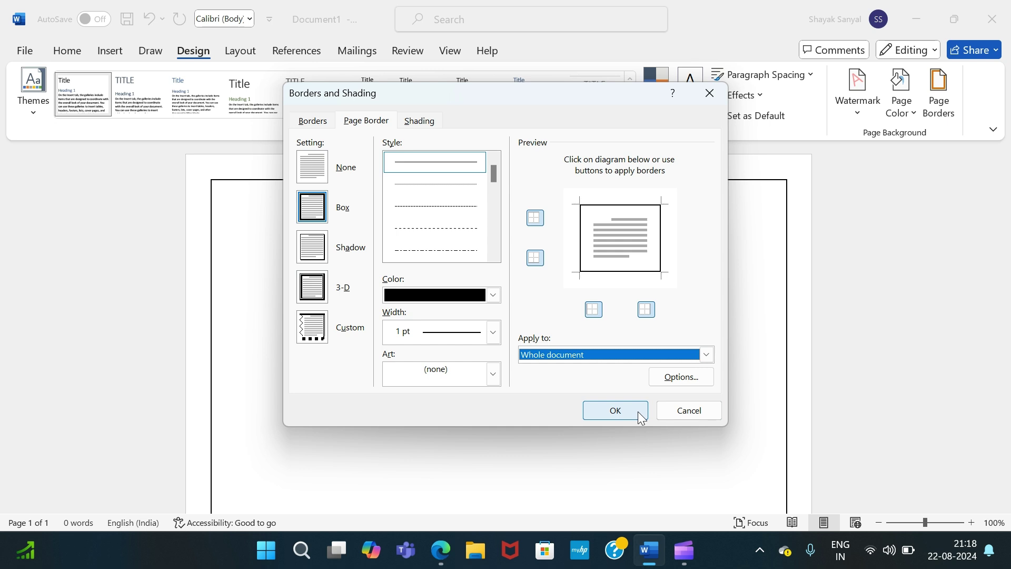
Dismiss Borders and Shading without changes, keeping the 1 pt black box border on the page
left_click(720, 101)
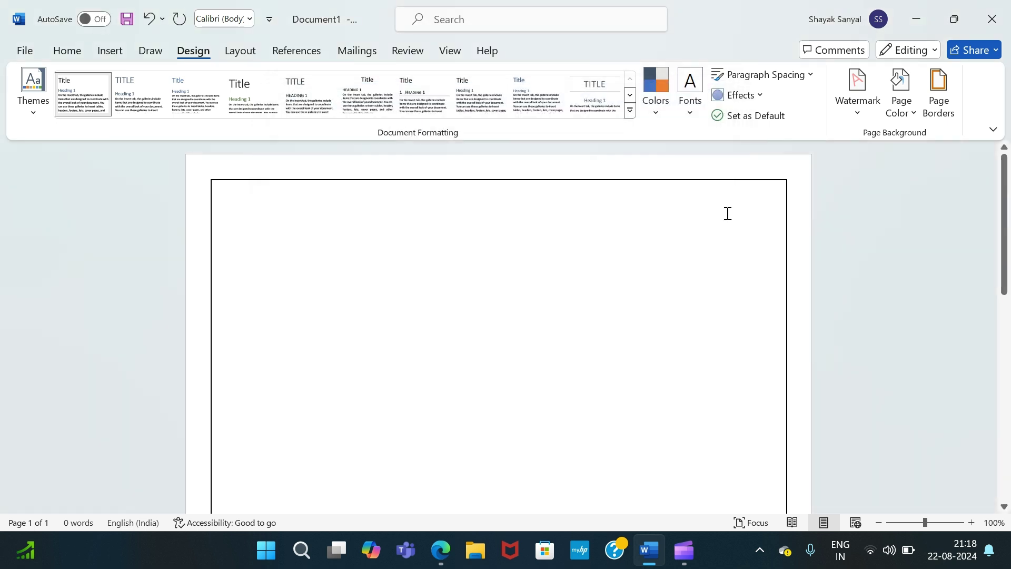